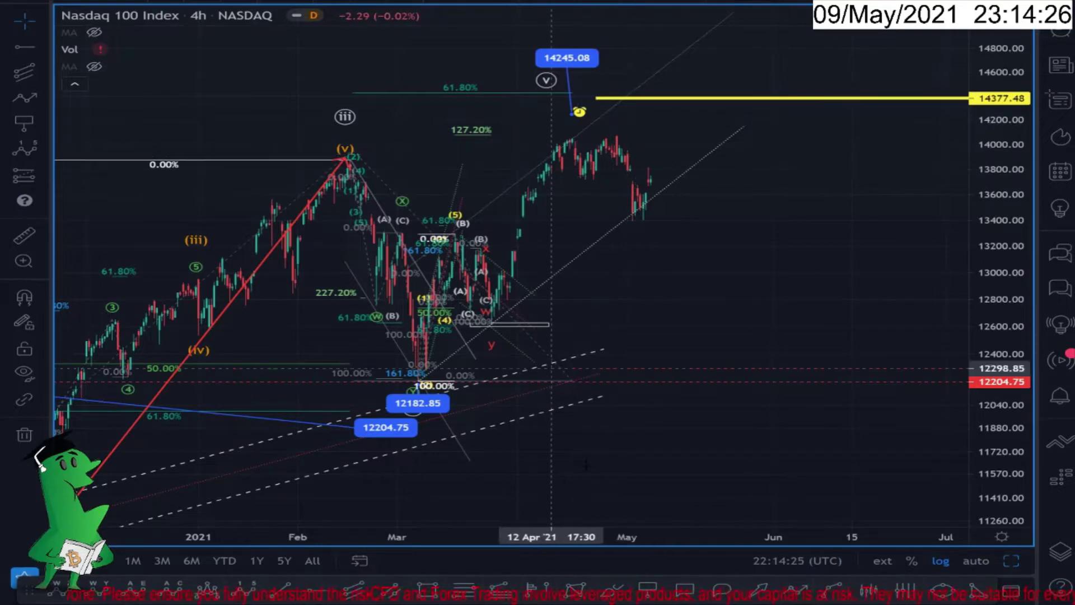
Bring the Twitter Home feed to the front from the Chrome taskbar preview.
mouse_move(627, 596)
click(738, 566)
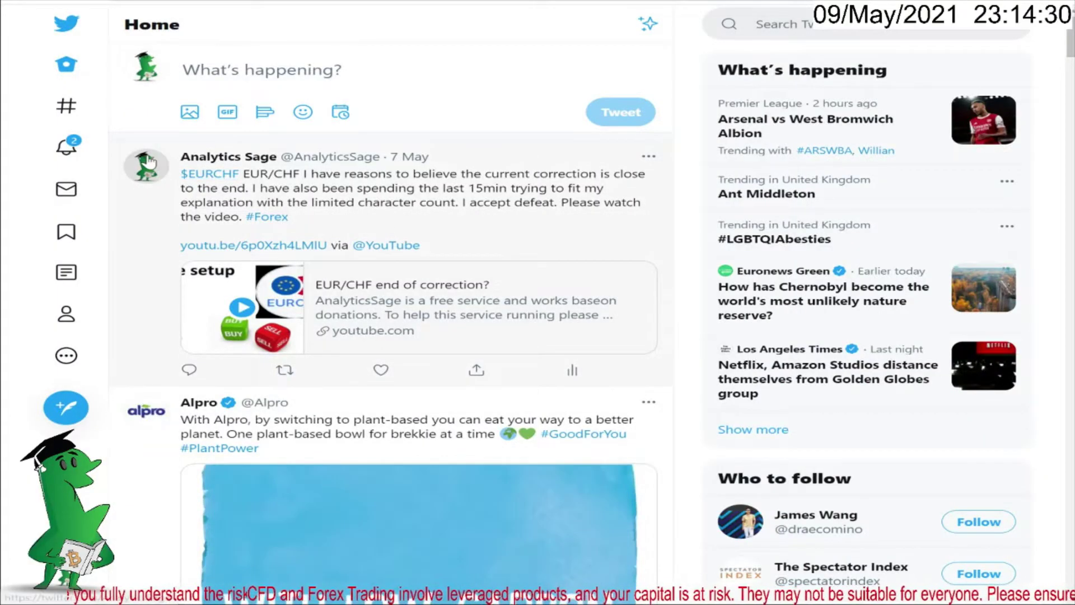
mouse_move(242, 162)
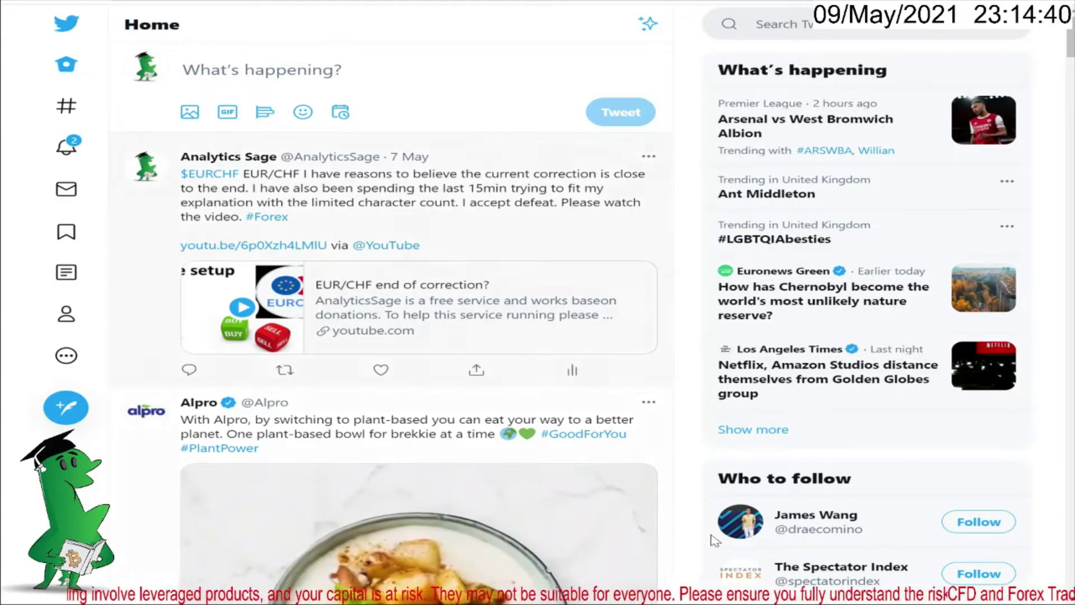
Return to the TradingView Nasdaq chart and compress the price scale to show more range.
mouse_move(580, 602)
click(580, 554)
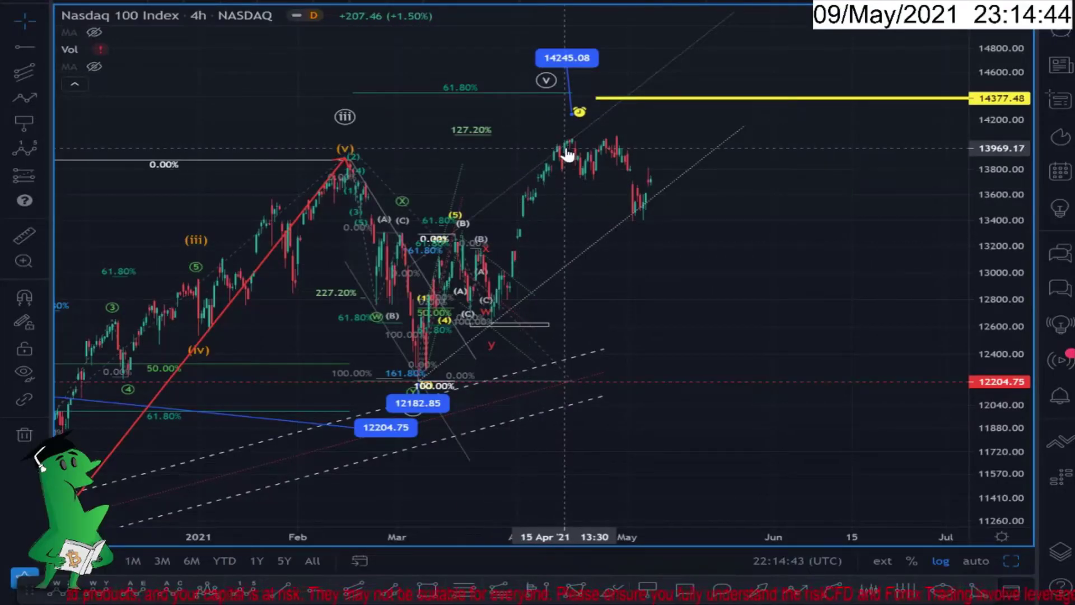
scroll(839, 280, down, 3)
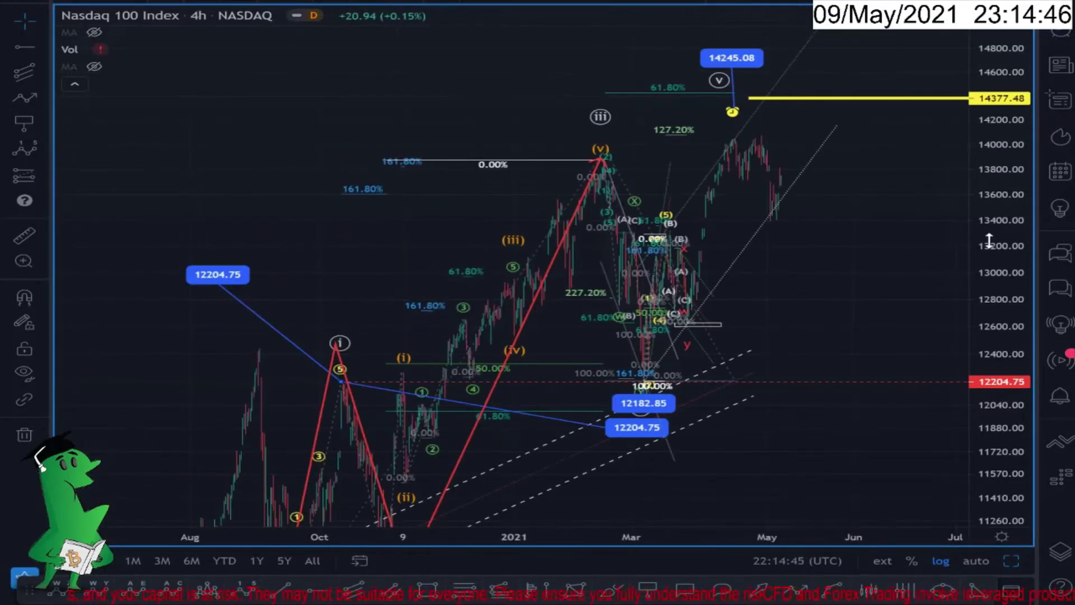
drag(998, 204, 974, 355)
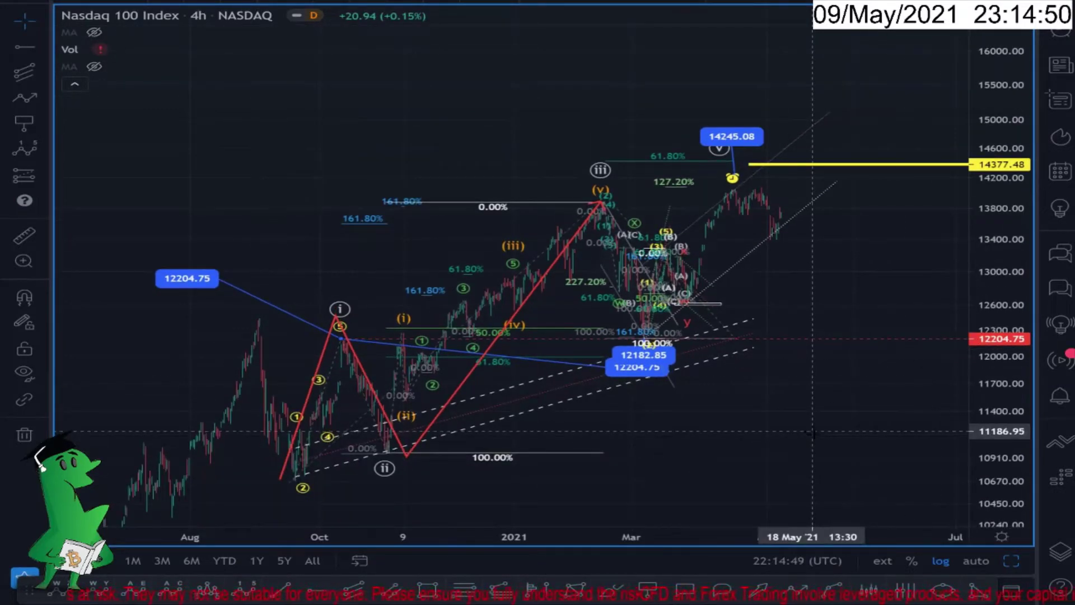
Switch to the two-chart layout and maximize the clean lower Nasdaq 100 4h chart.
click(1005, 558)
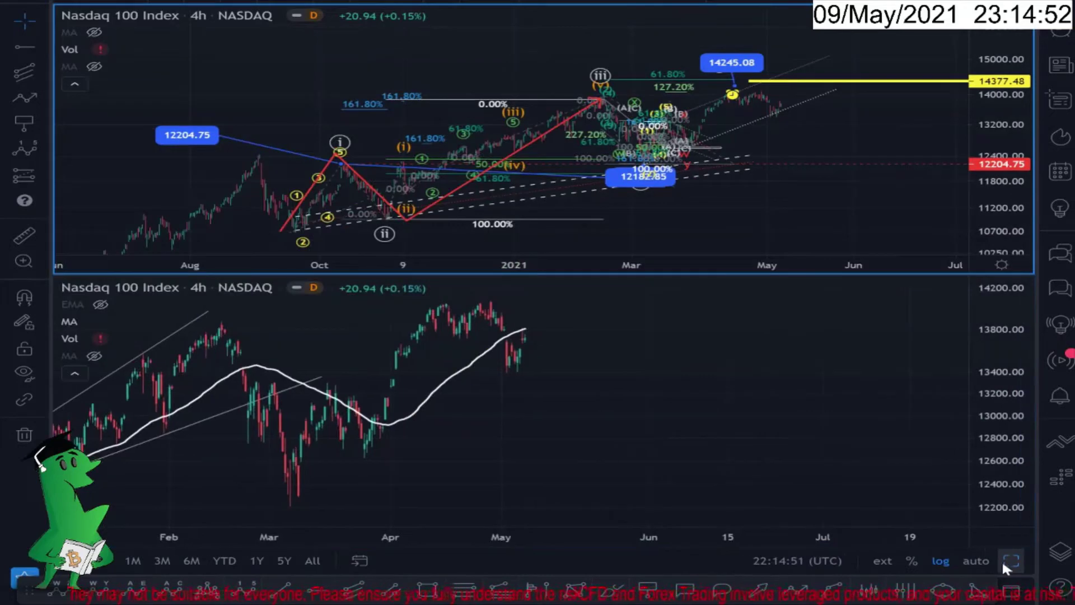
click(627, 504)
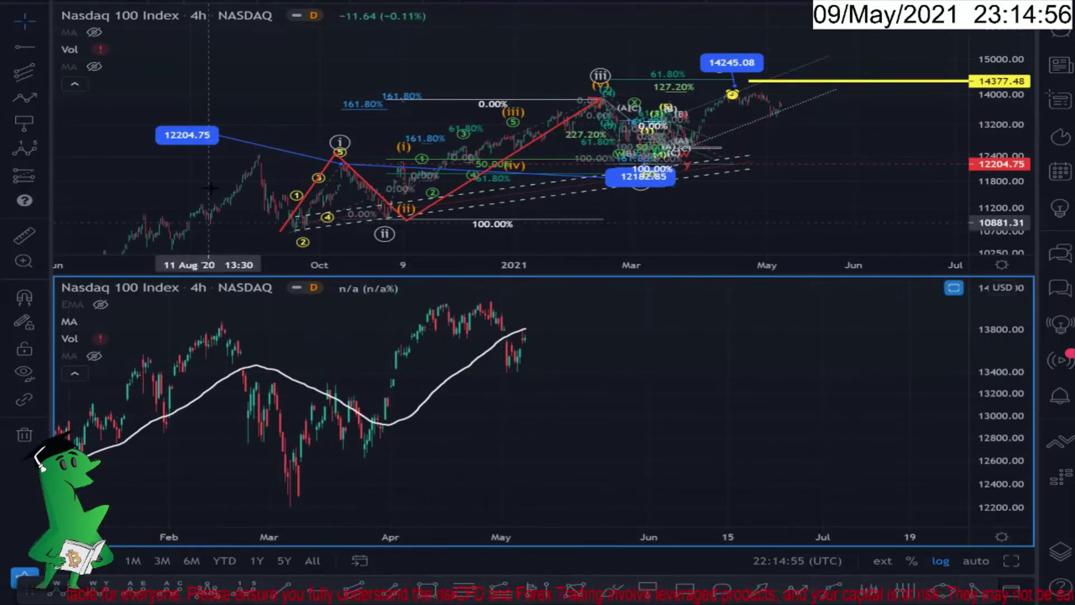
mouse_move(99, 326)
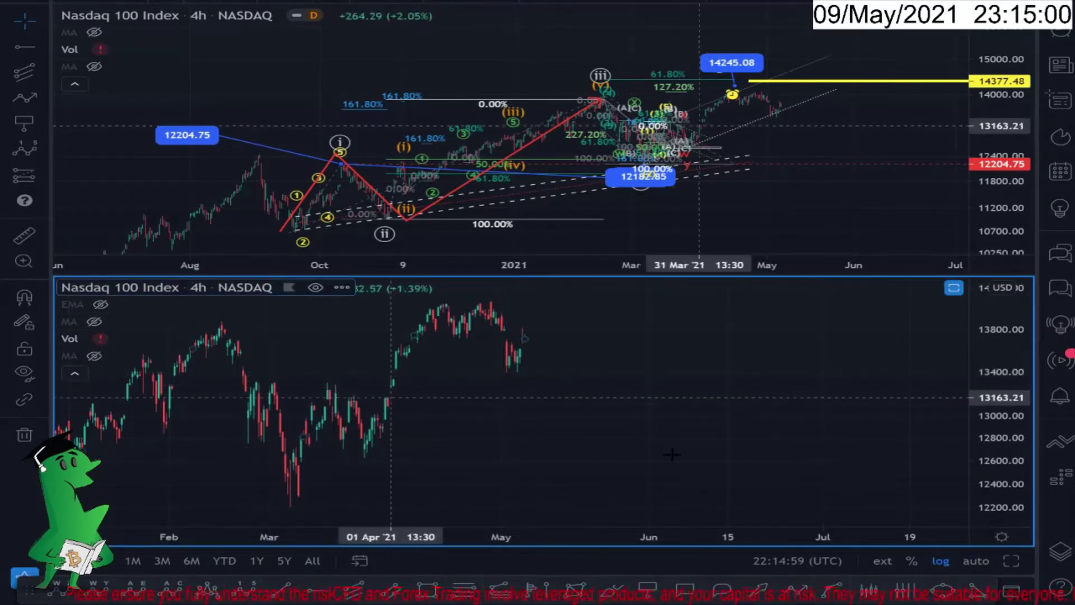
click(1008, 556)
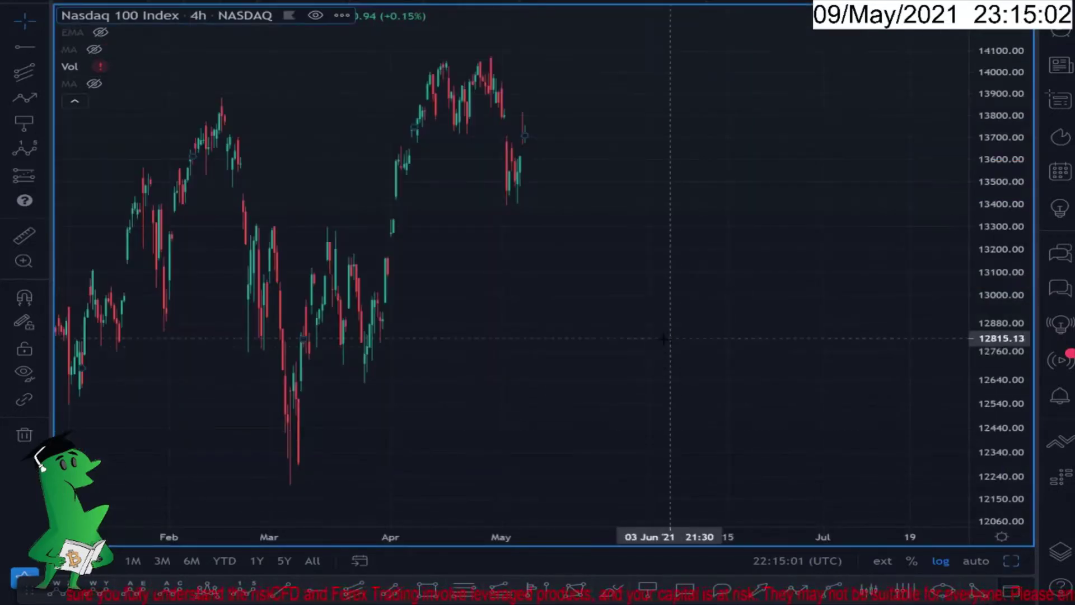
Zoom in and pan the chart to frame February through May.
scroll(532, 347, up, 5)
scroll(838, 337, up, 5)
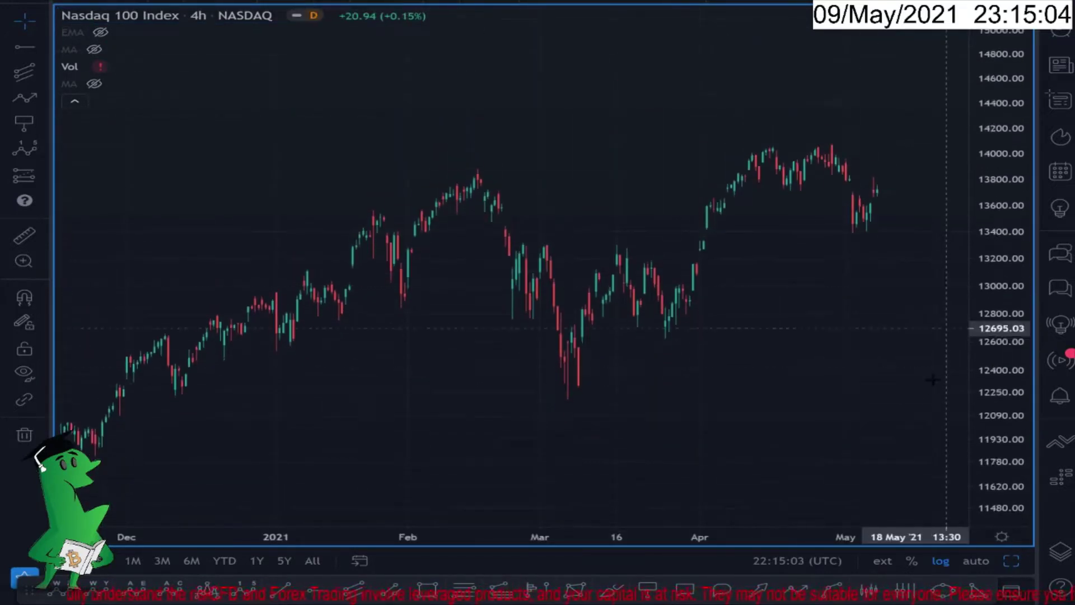
drag(757, 353, 680, 384)
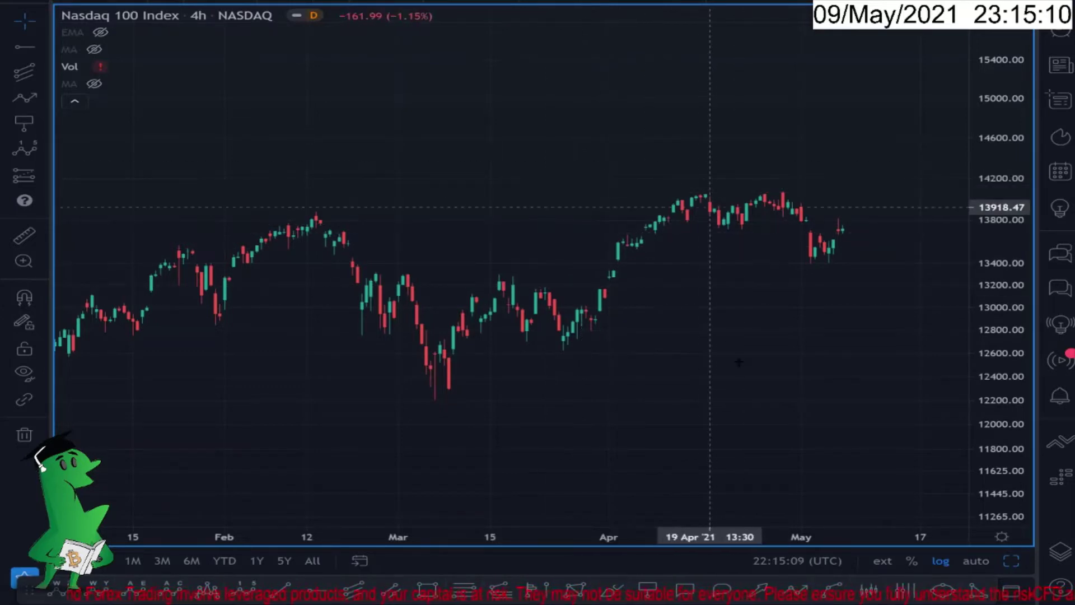
drag(698, 379, 640, 358)
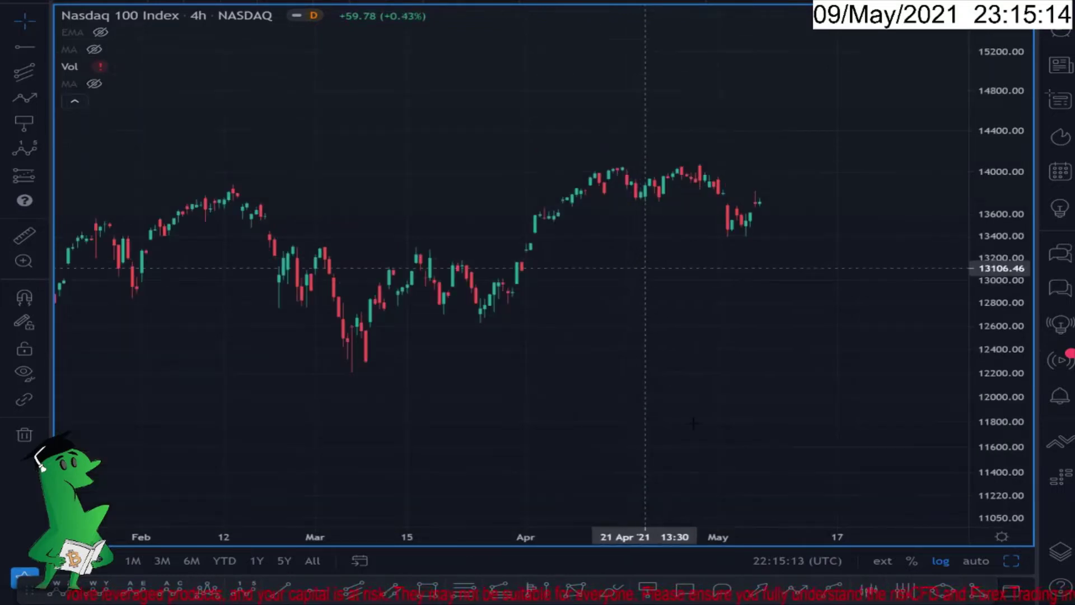
Draw a zigzag path from the March low through the March–May swings to an arrow near 14,700.
key(alt+t)
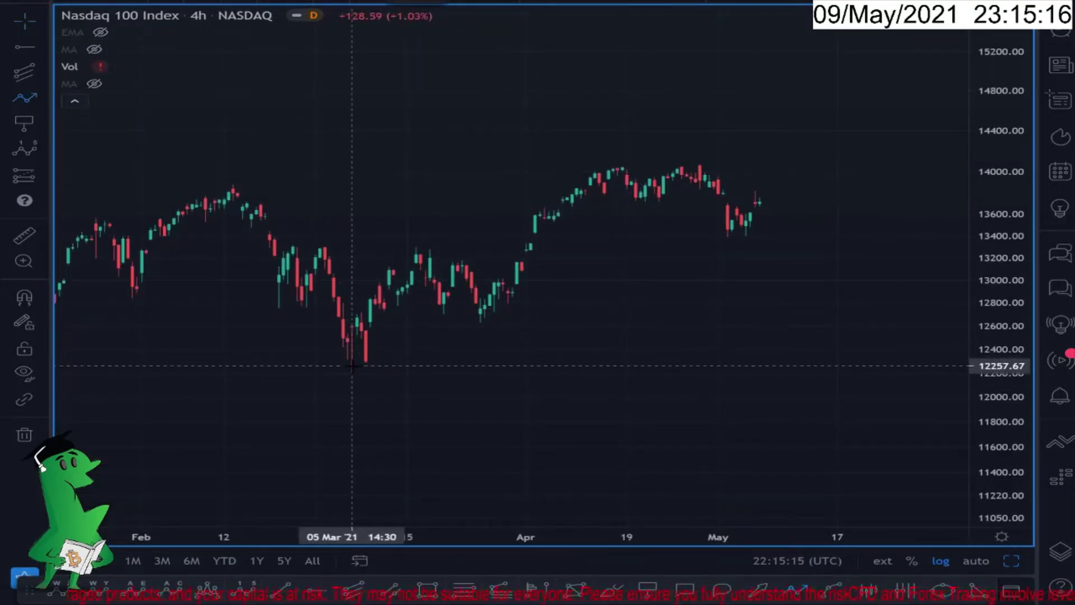
click(352, 365)
click(416, 239)
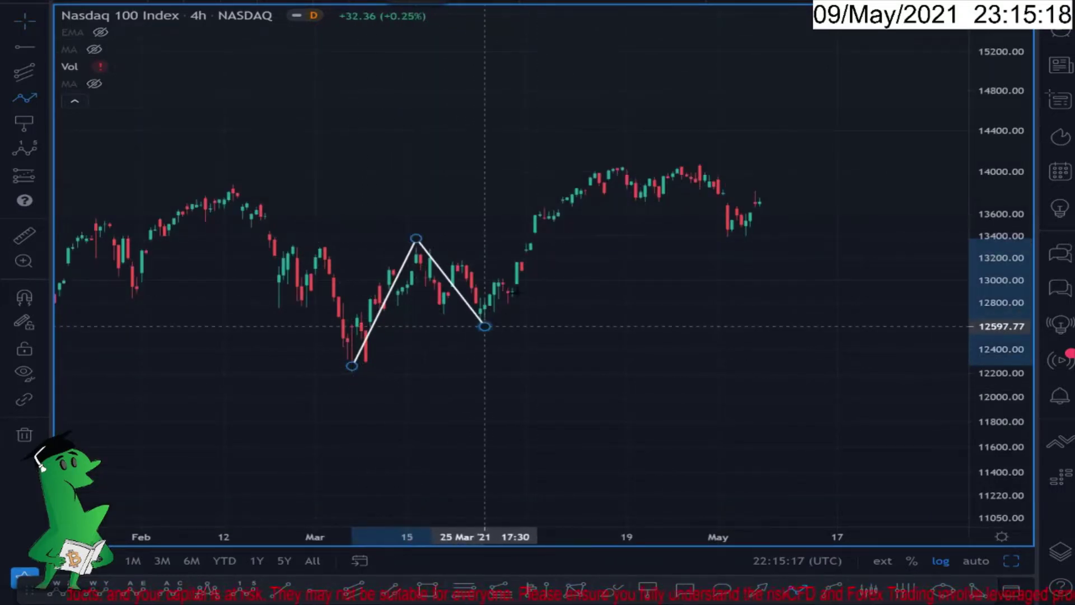
click(484, 326)
click(613, 159)
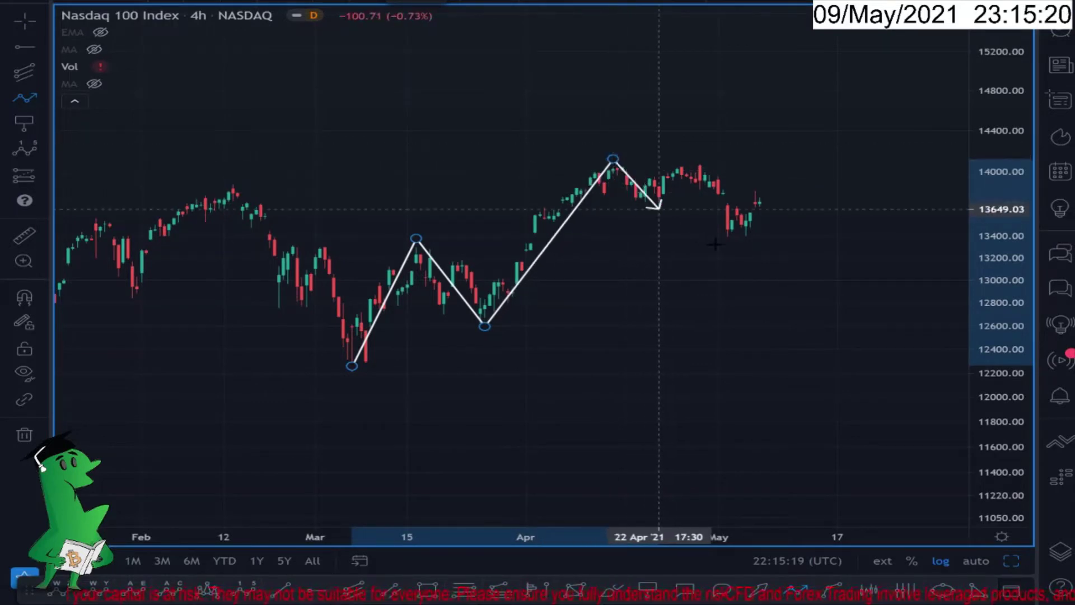
click(726, 241)
double_click(818, 103)
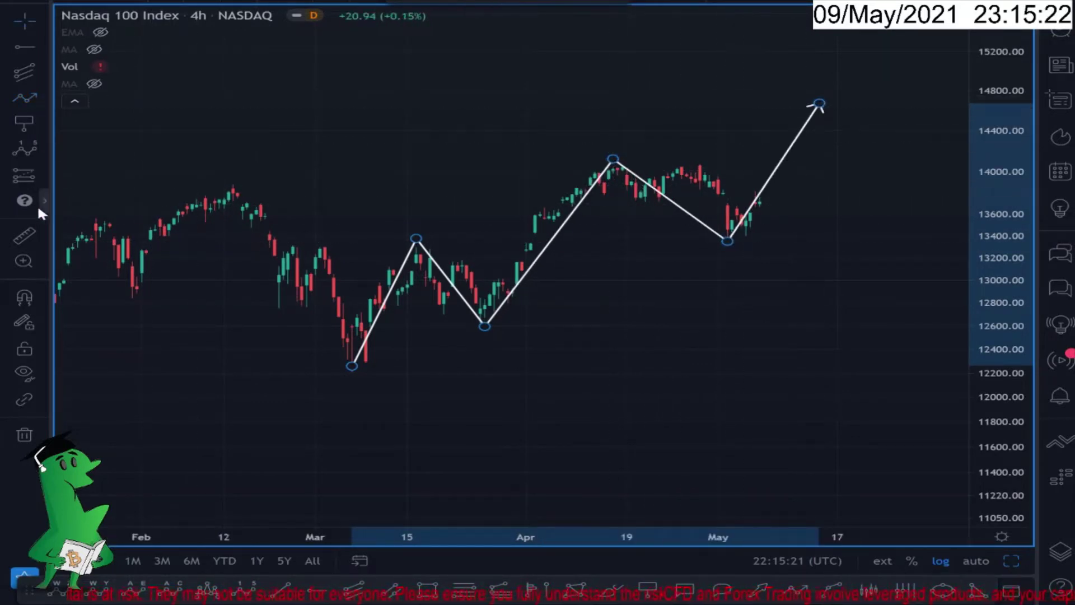
click(548, 177)
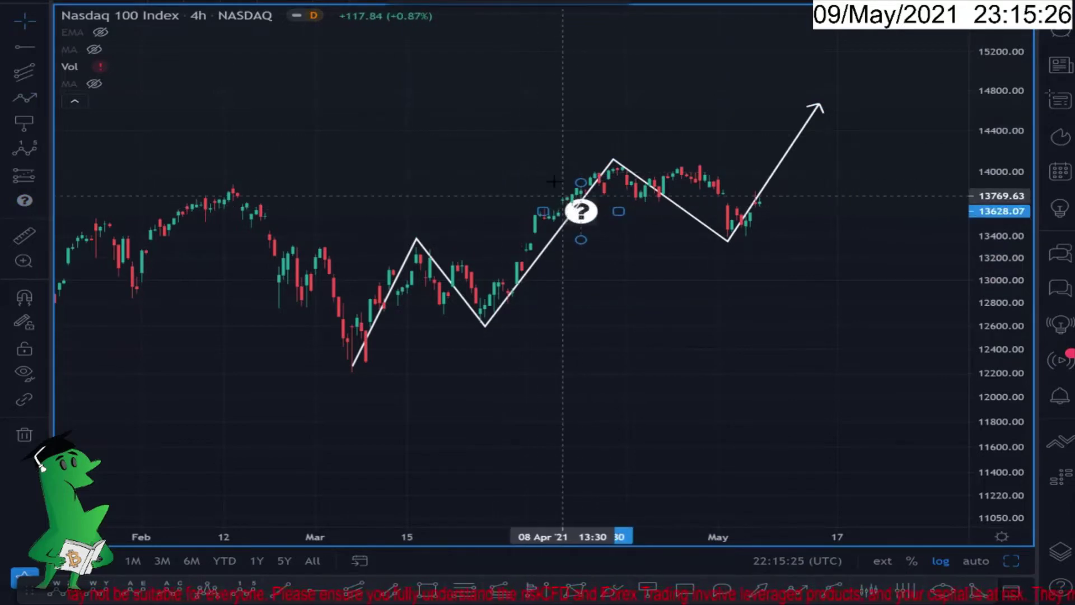
Move the question-mark marker up beside the rising leg and reselect the zigzag projection.
drag(582, 214, 577, 191)
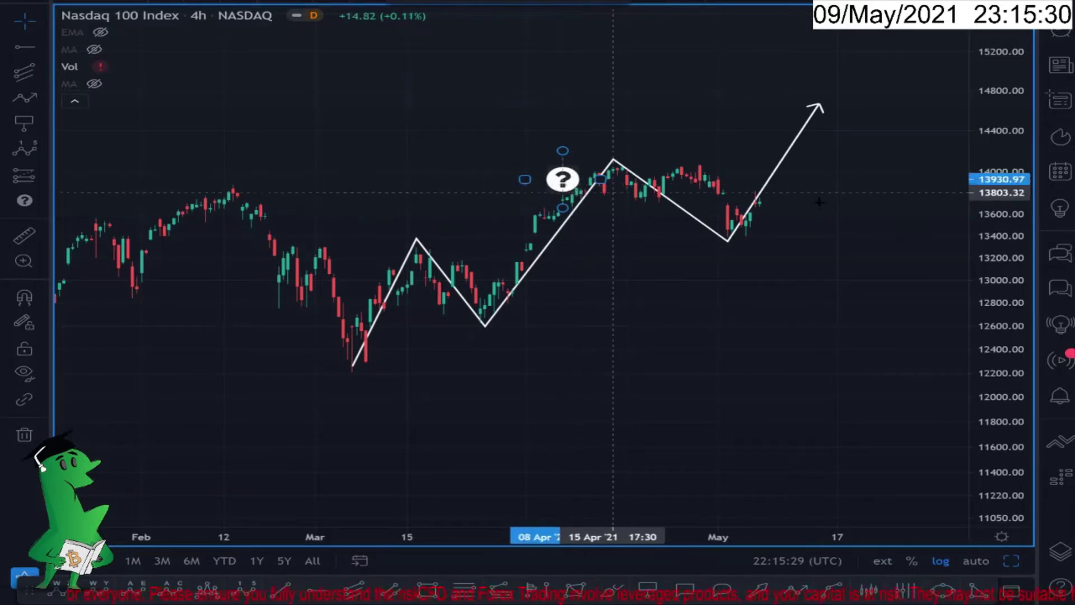
click(819, 102)
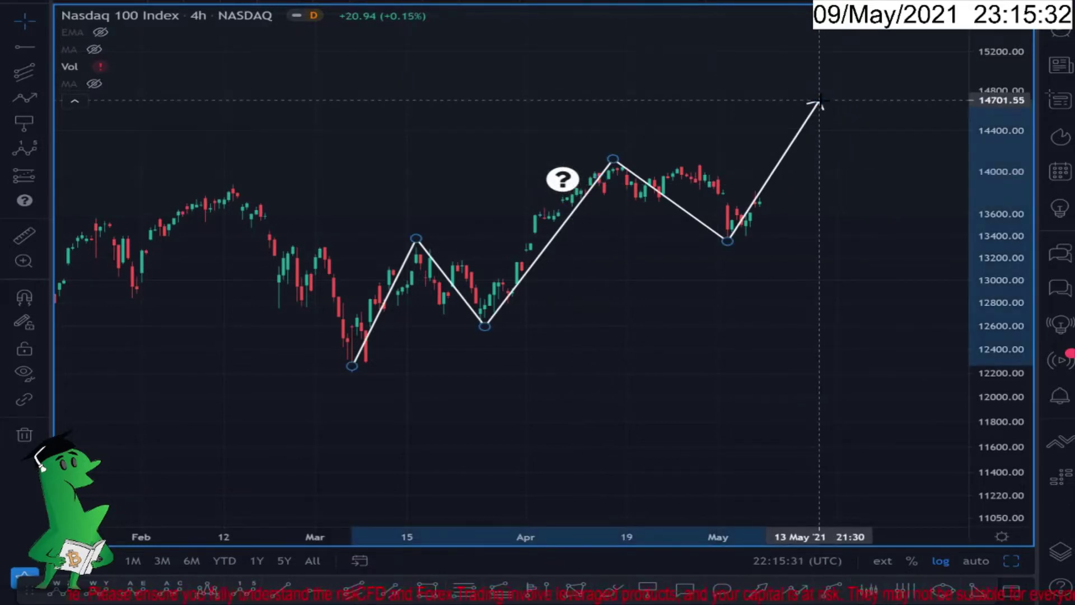
scroll(570, 224, down, 2)
scroll(570, 224, down, 3)
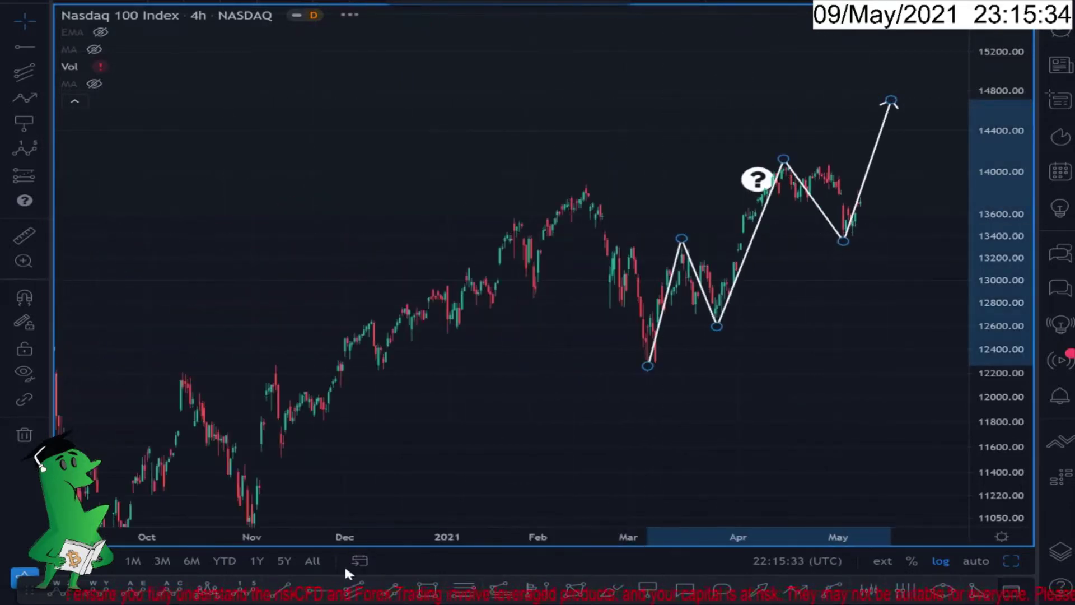
Draw a rectangle enclosing the zigzag projection and check its style settings.
click(424, 588)
mouse_move(656, 380)
mouse_down()
mouse_move(909, 128)
mouse_move(910, 78)
mouse_up()
double_click(910, 78)
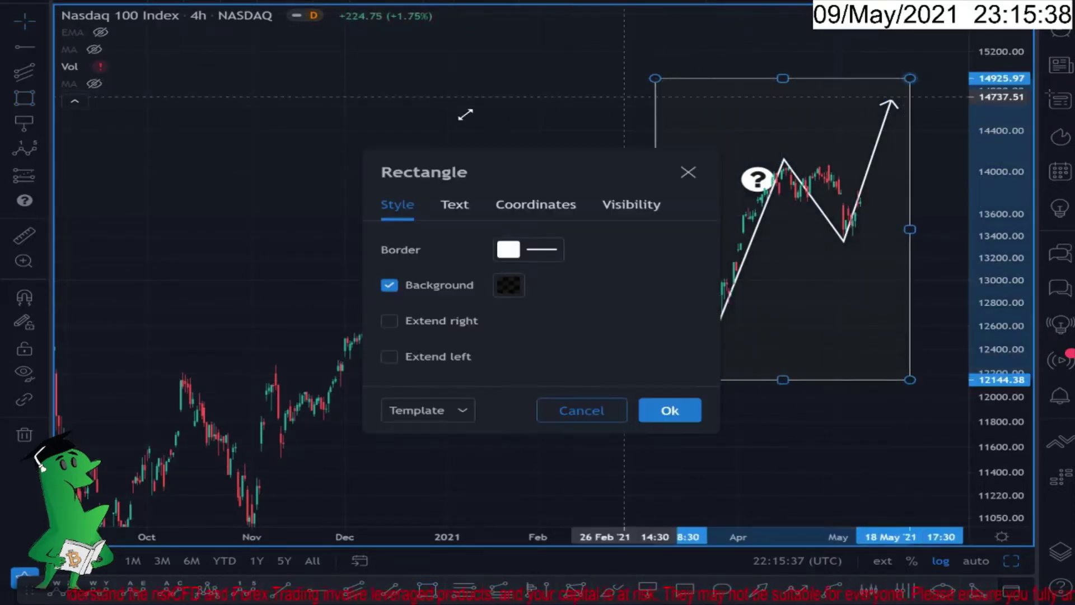
key(Escape)
Toggle the moving-average line, reframe the chart, and lower the question mark onto the rising leg.
scroll(463, 112, down, 5)
drag(994, 185, 972, 303)
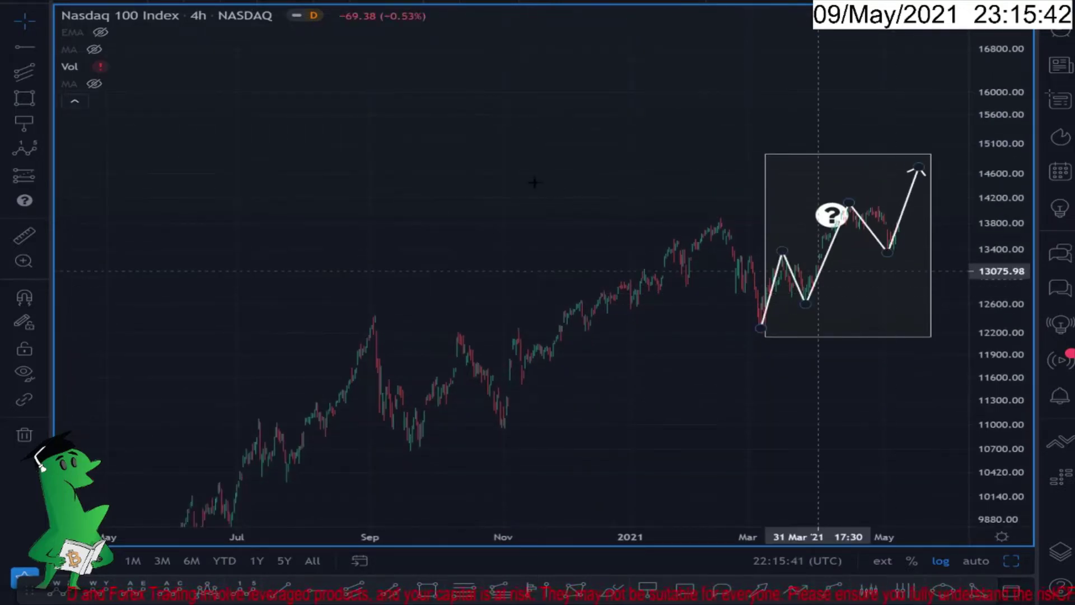
click(94, 51)
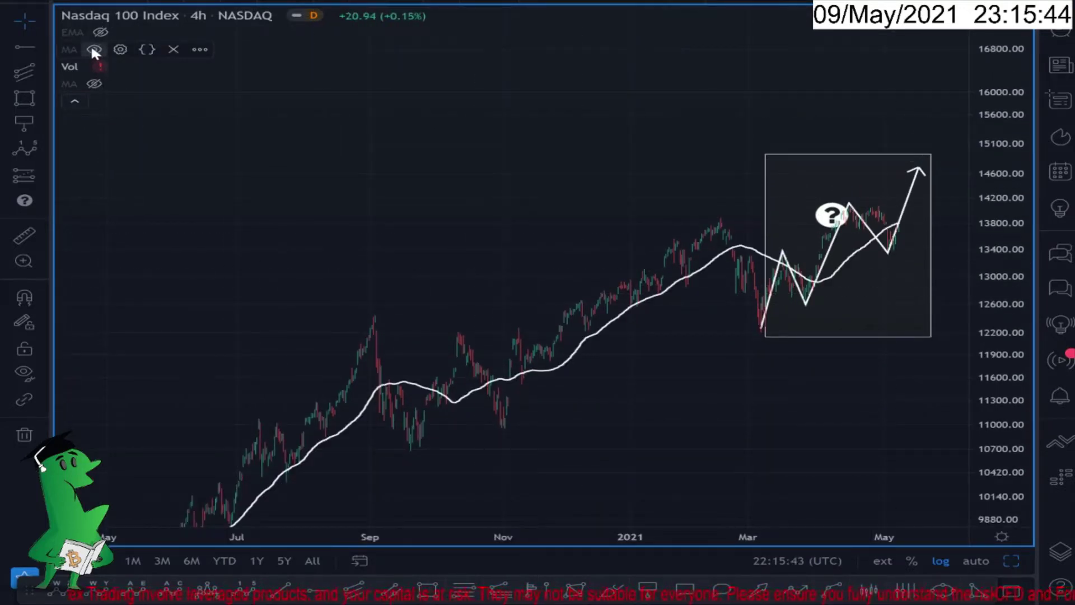
drag(638, 141, 395, 151)
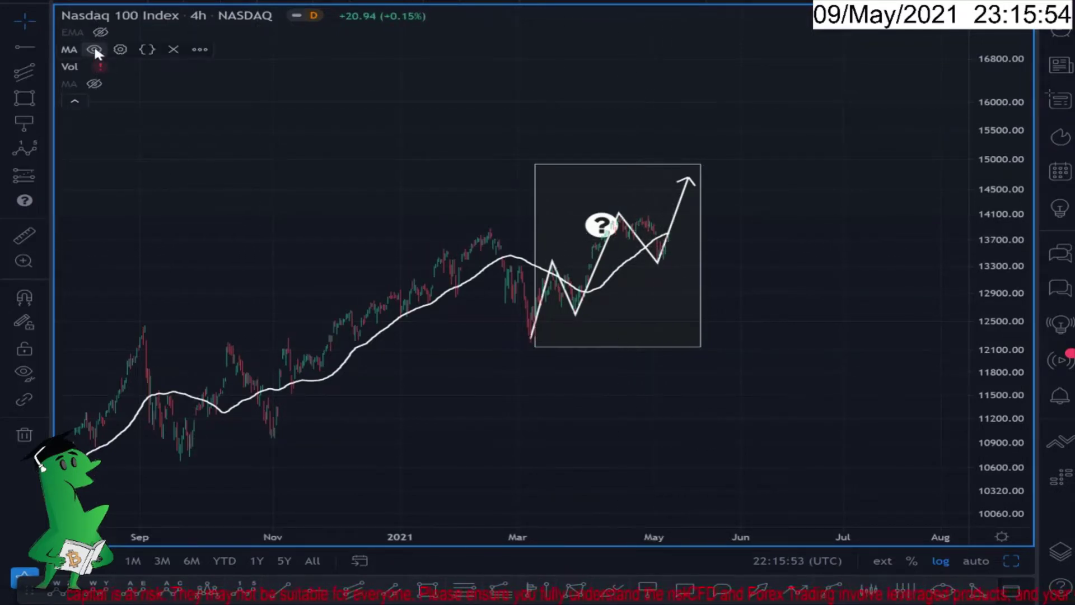
drag(264, 243, 387, 243)
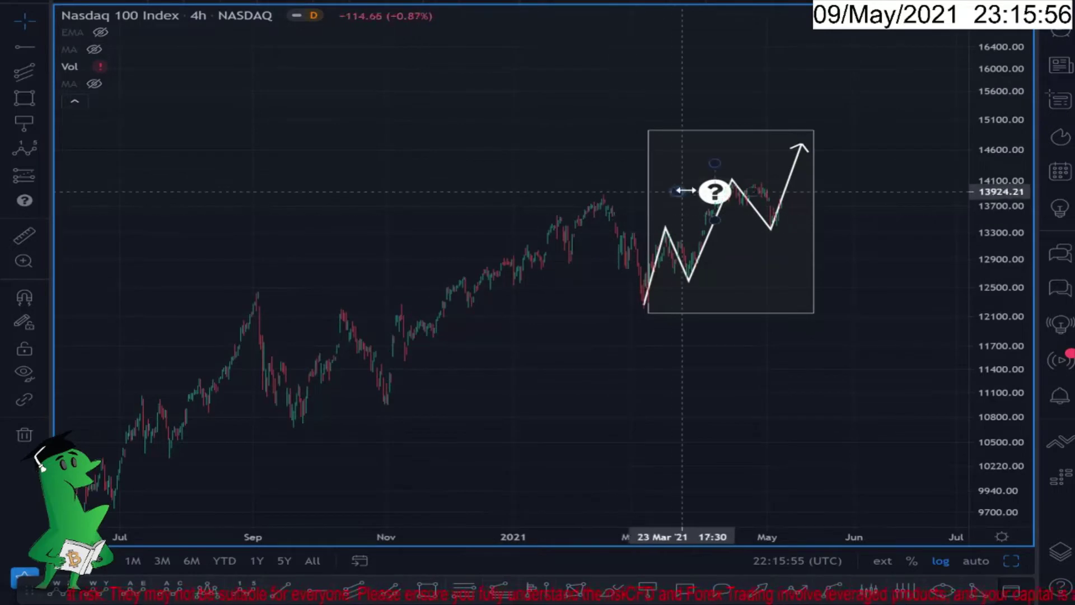
drag(713, 191, 702, 218)
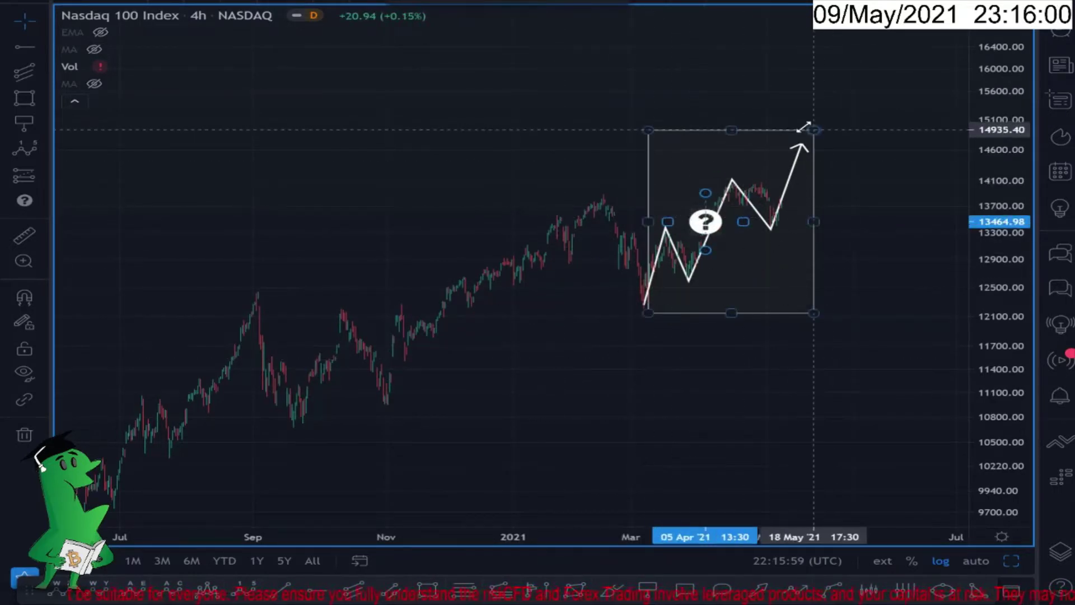
Select and delete the rectangle framing the zigzag projection.
click(795, 127)
click(795, 134)
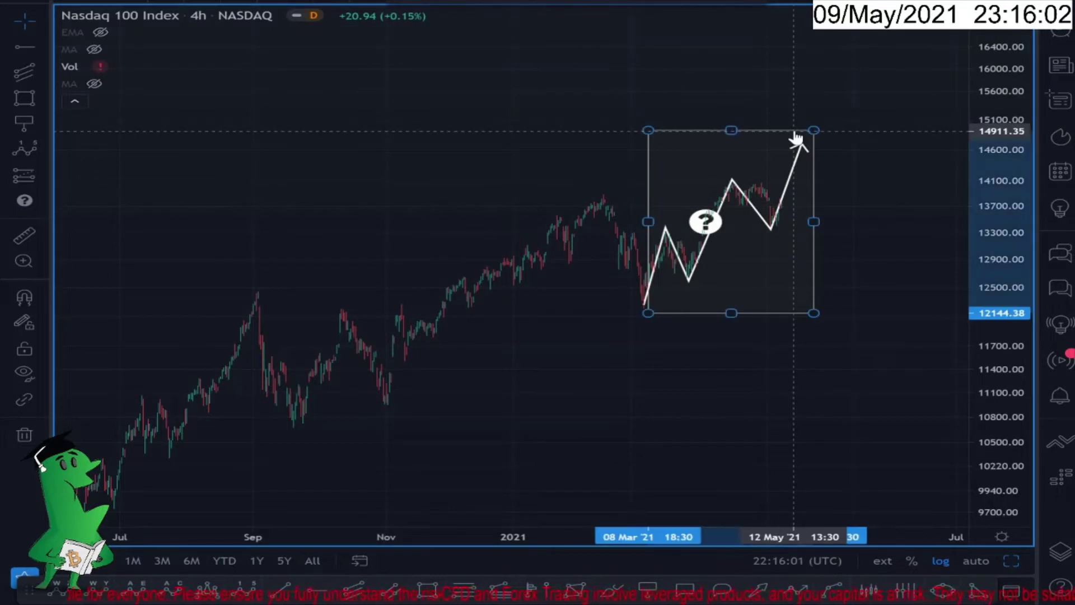
key(Delete)
drag(695, 216, 572, 140)
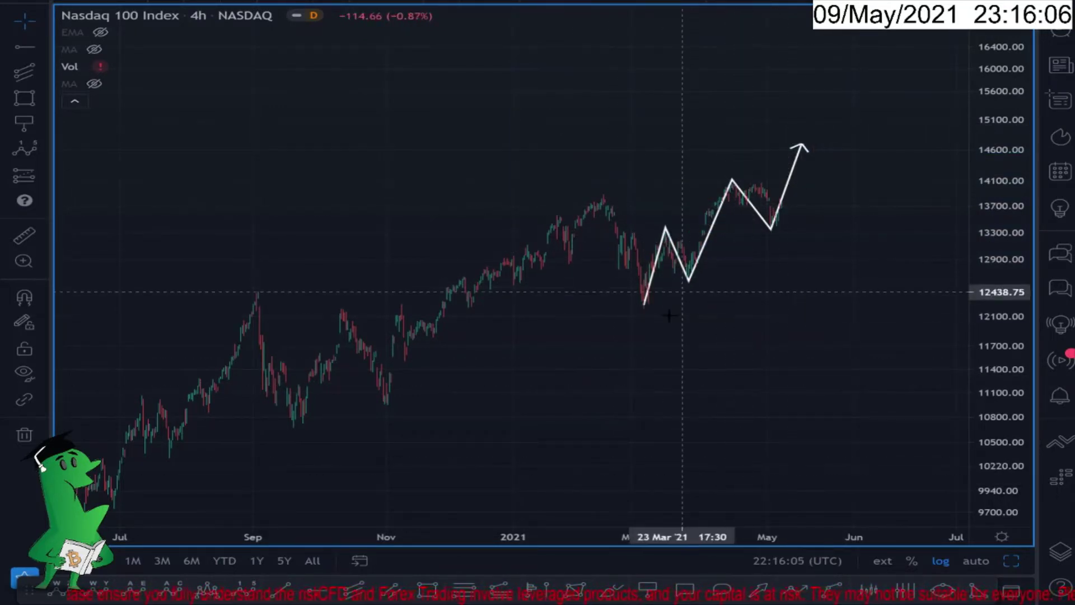
Select the zigzag up-arrow and pan and zoom to reframe the price history.
click(801, 144)
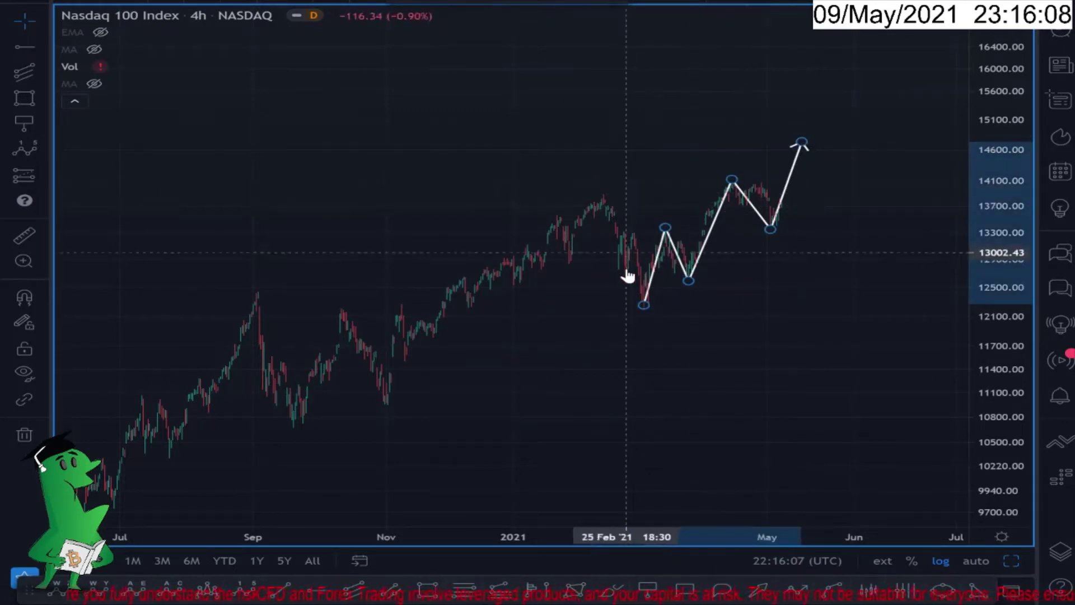
scroll(629, 276, down, 2)
scroll(691, 370, up, 3)
scroll(556, 401, down, 1)
drag(556, 401, 641, 396)
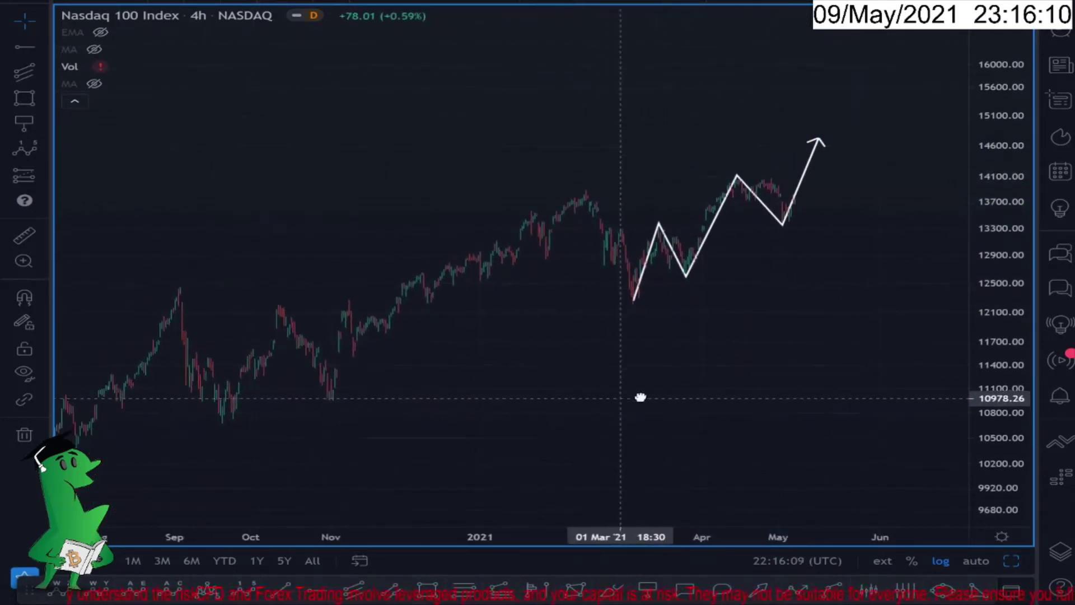
scroll(537, 369, up, 2)
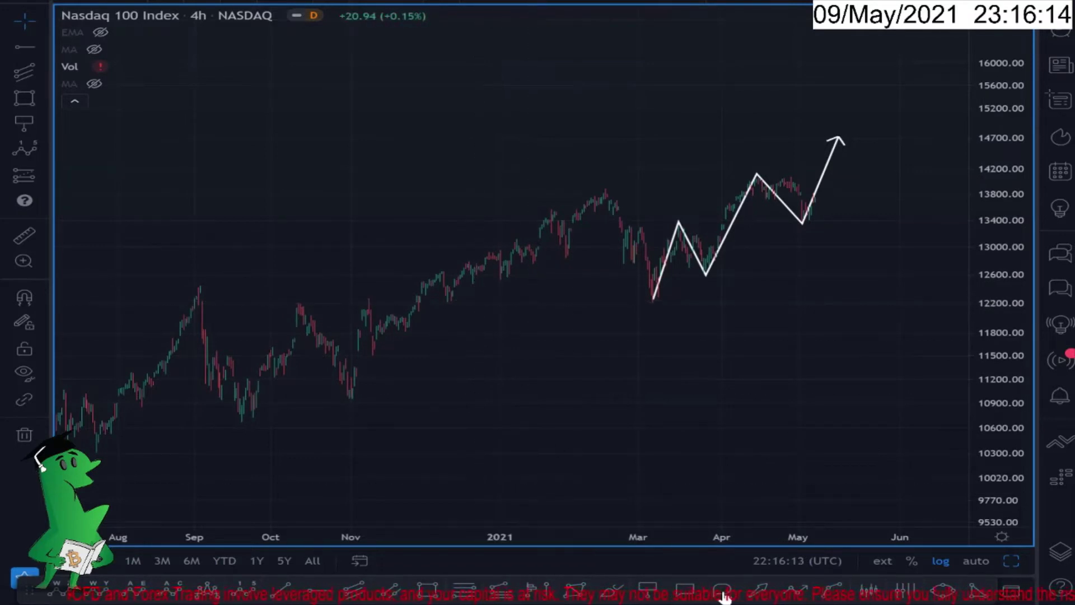
Sketch a trial zigzag arrow from the September low to above 15,000 in May.
click(798, 593)
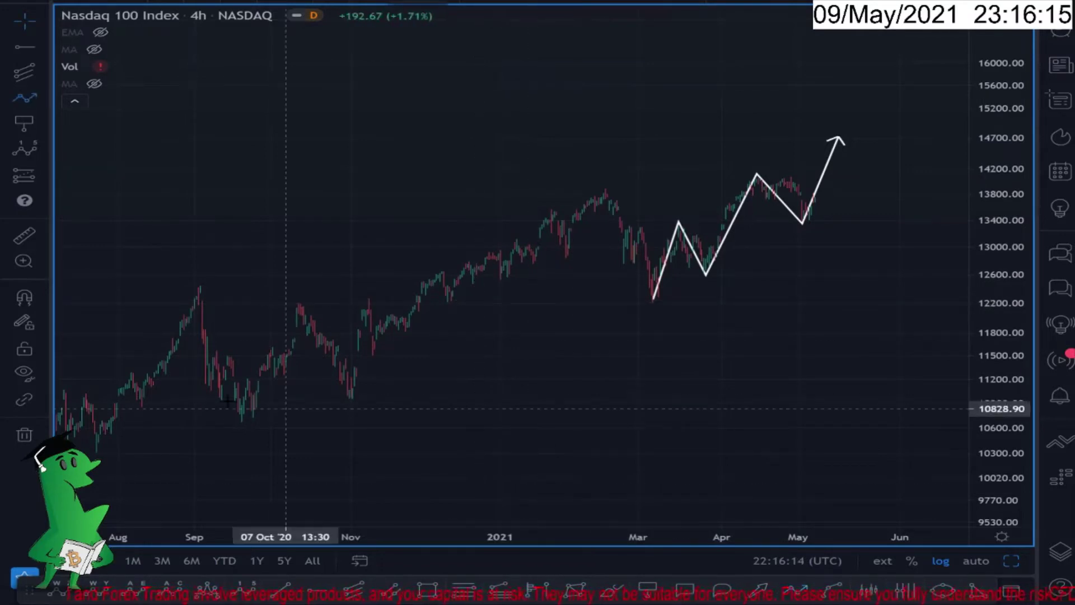
click(227, 419)
click(296, 297)
click(347, 402)
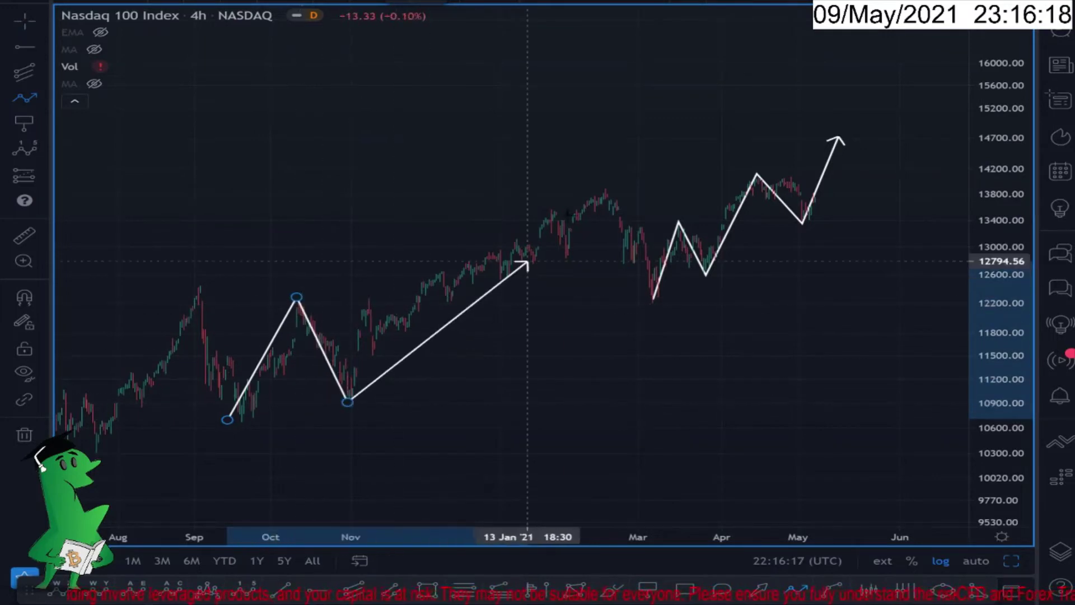
click(603, 183)
click(654, 305)
click(840, 116)
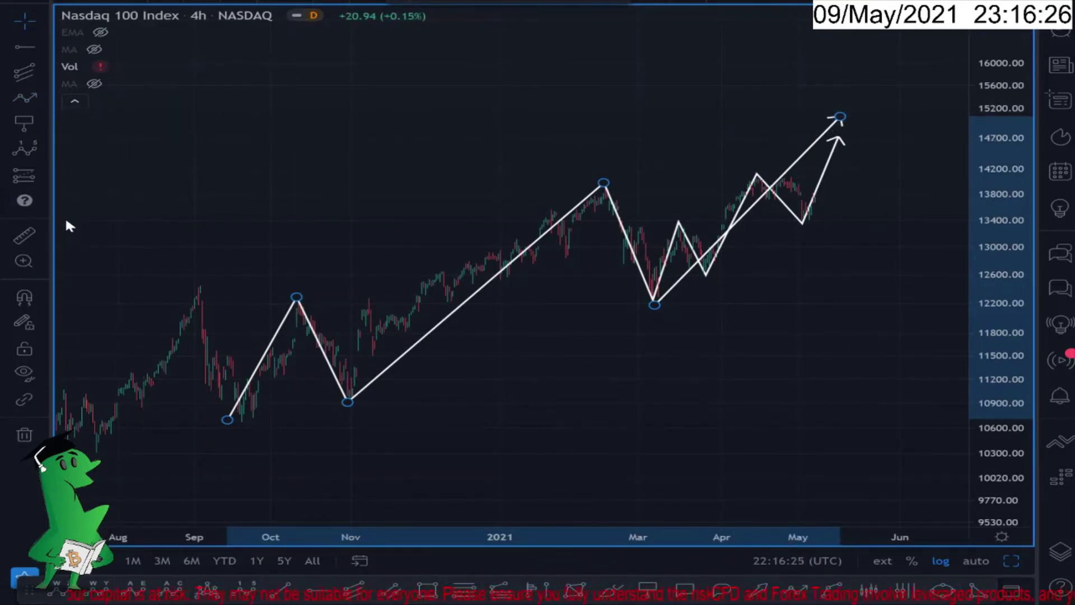
Place a question-mark marker near mid-December and delete the long trial zigzag.
click(24, 201)
click(462, 257)
drag(445, 276, 457, 283)
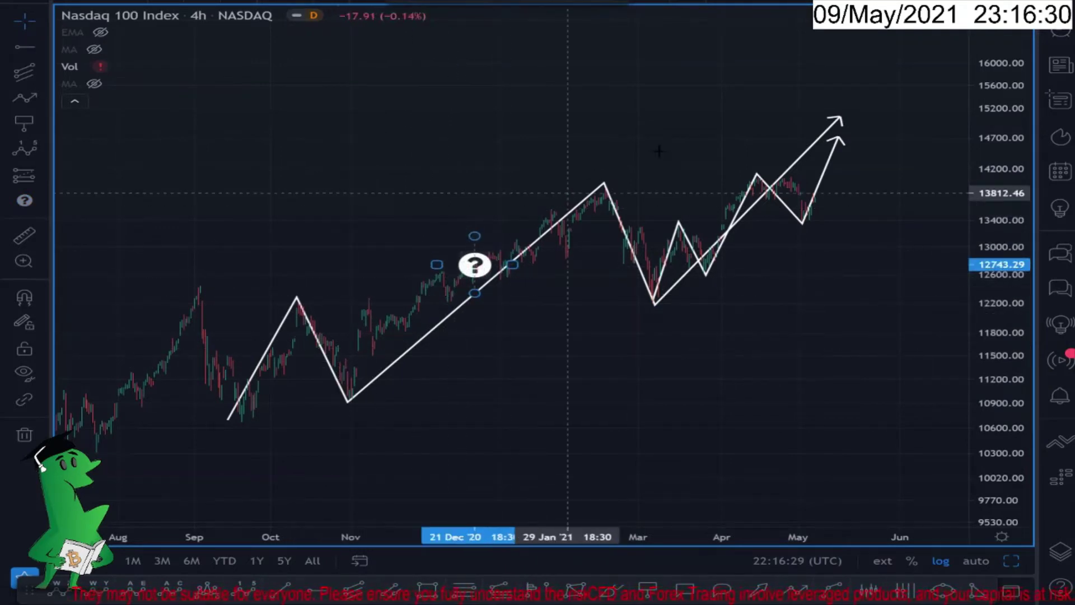
key(Delete)
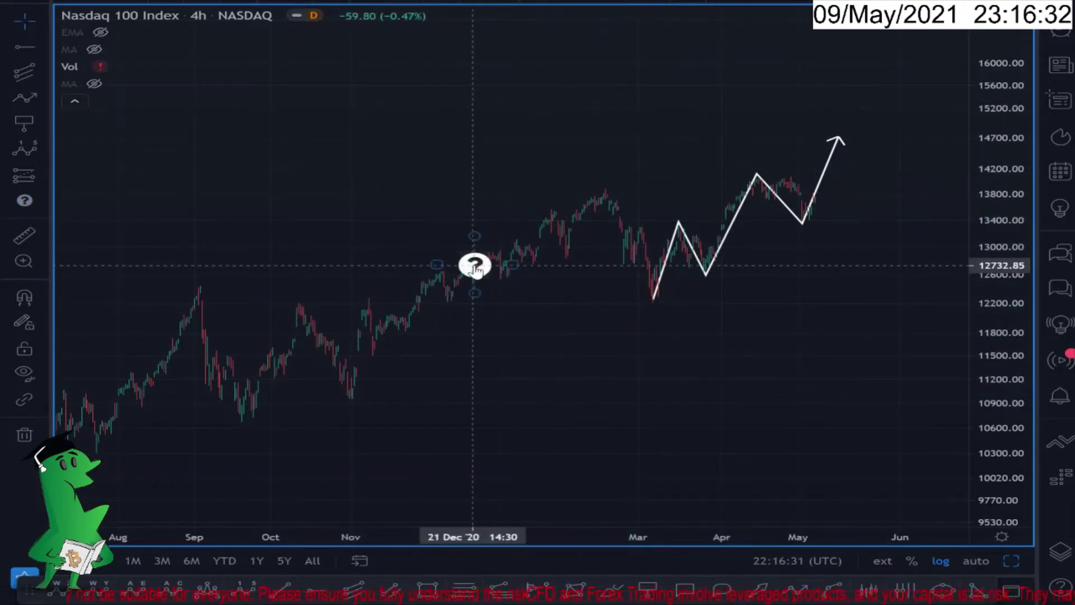
Settle the question mark above late-December prices, adjust the trial zigzag's November peak, then delete it.
drag(473, 266, 479, 210)
scroll(487, 379, up, 5)
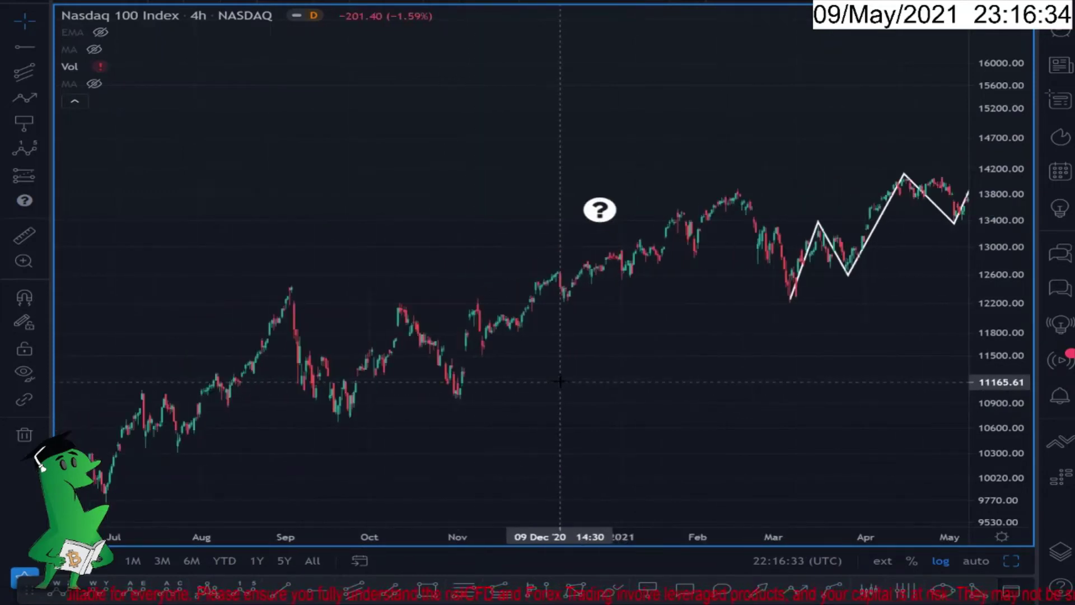
scroll(690, 358, down, 5)
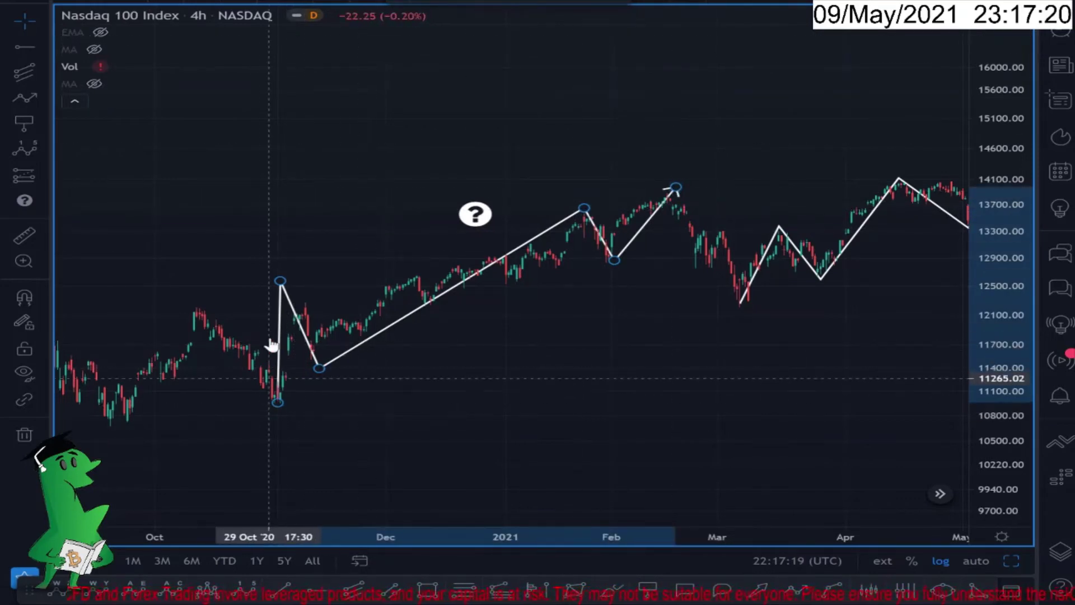
drag(308, 294, 307, 300)
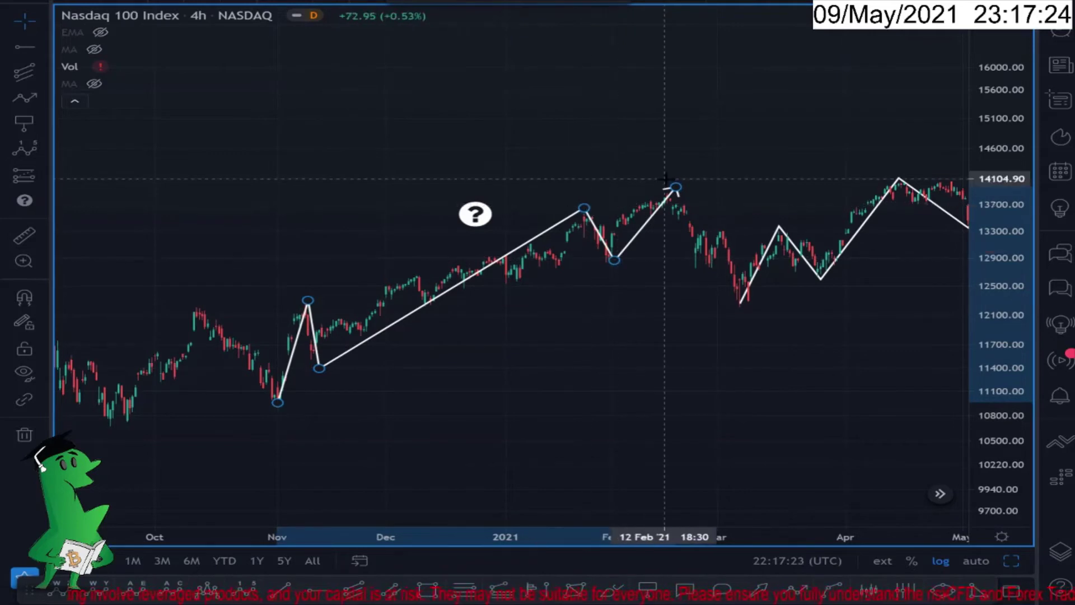
drag(475, 213, 476, 241)
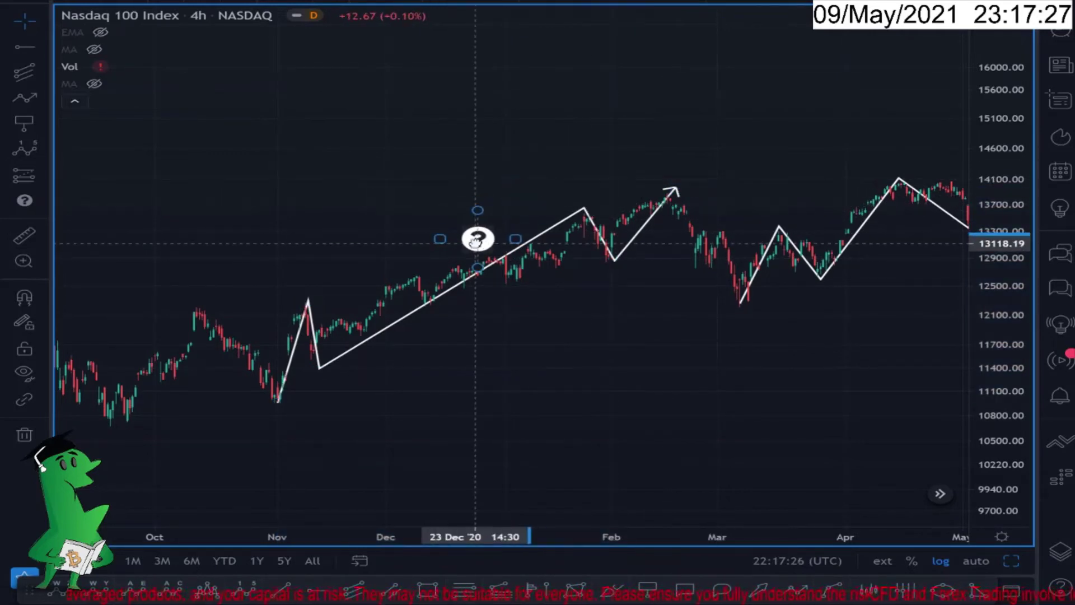
click(680, 183)
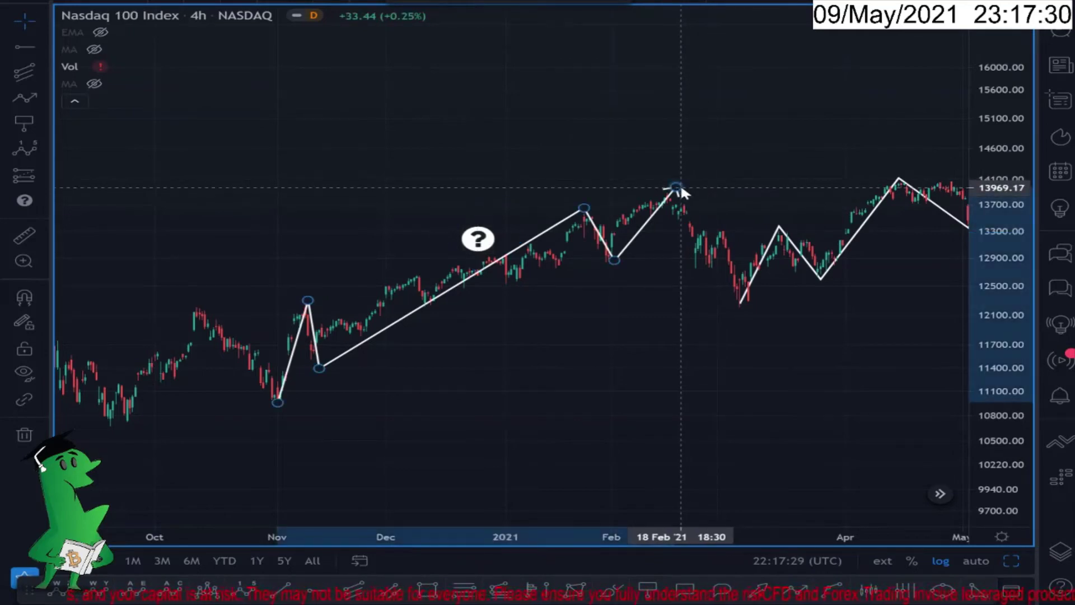
key(Delete)
drag(775, 384, 361, 383)
scroll(392, 391, down, 6)
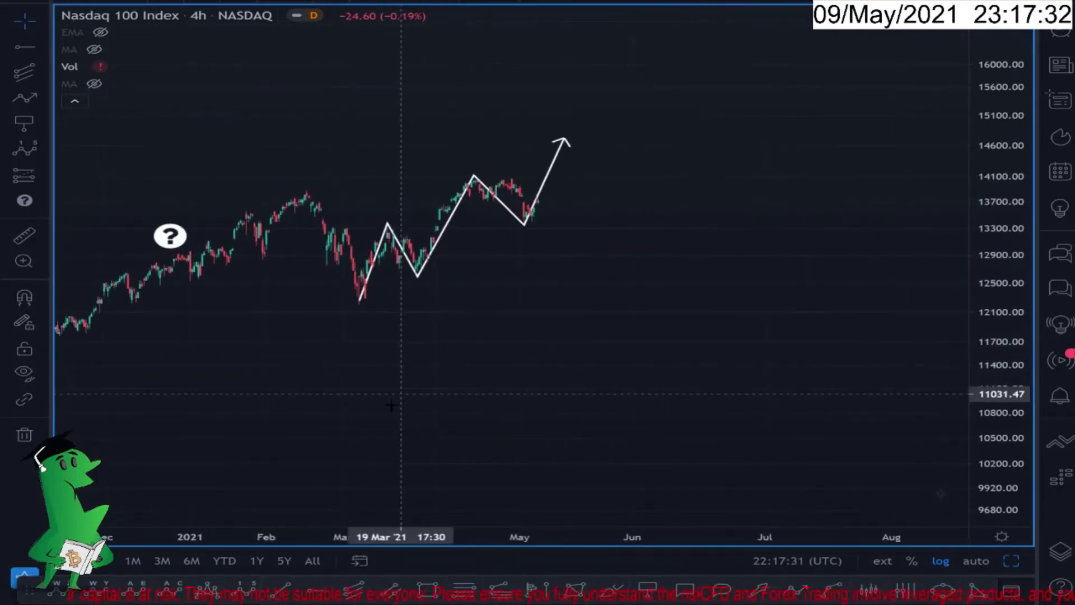
drag(580, 430, 642, 275)
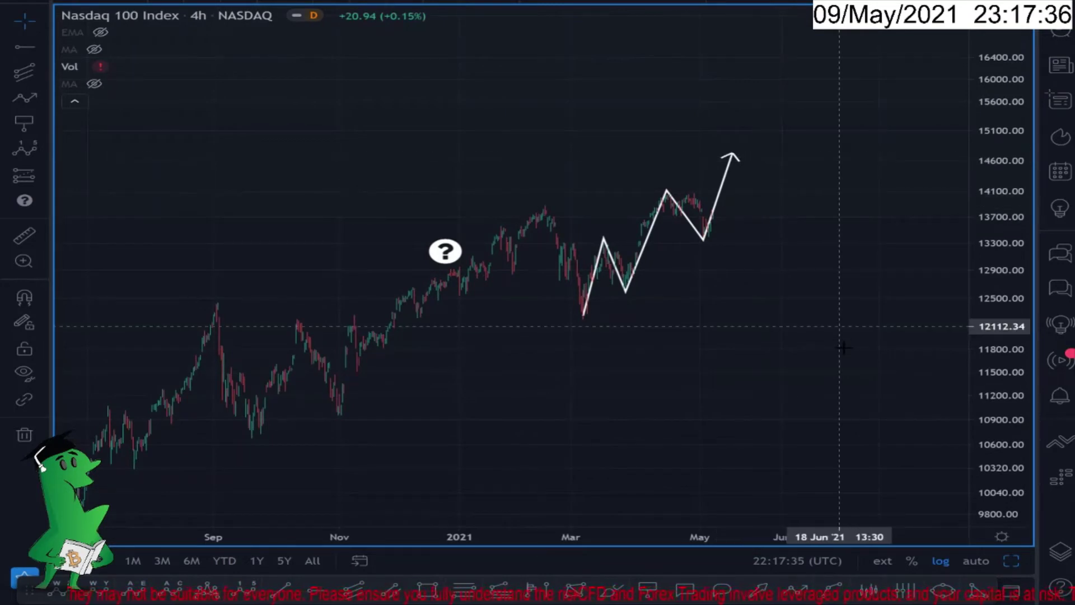
scroll(840, 342, down, 3)
drag(994, 163, 994, 228)
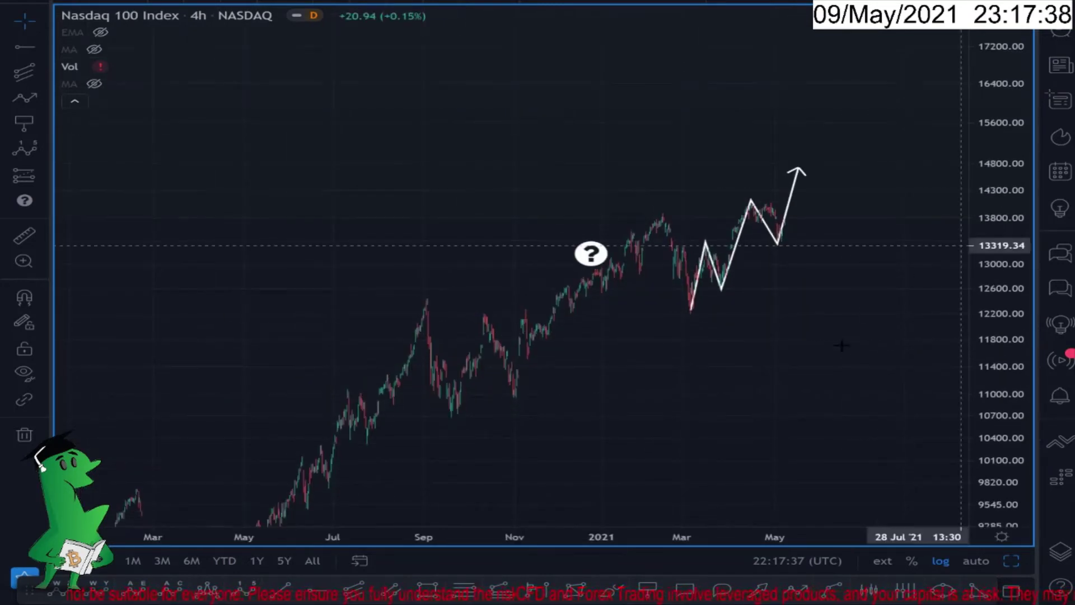
click(797, 589)
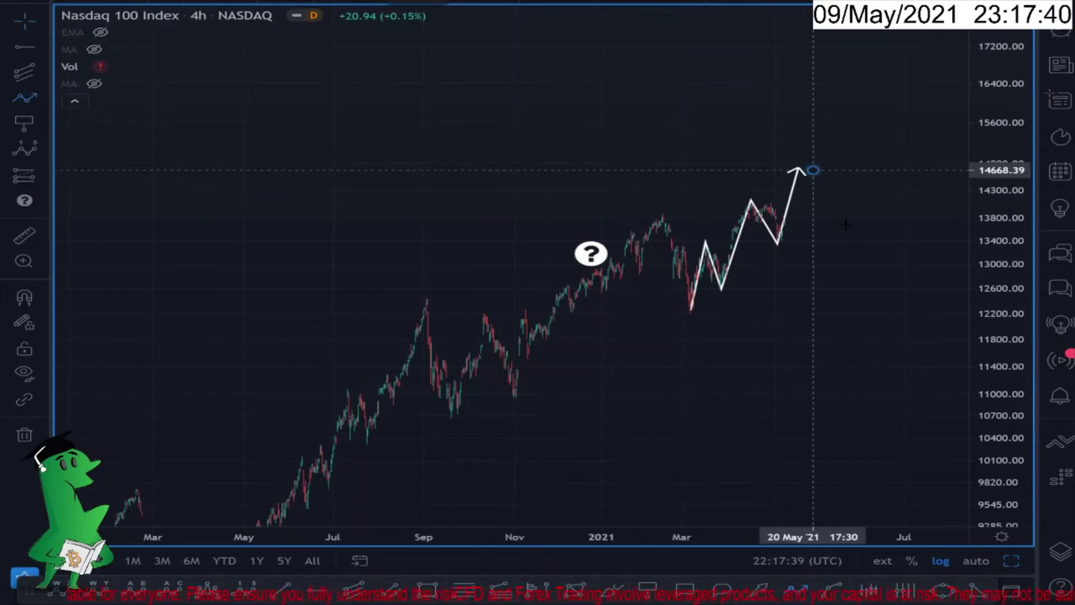
click(813, 170)
click(851, 235)
click(884, 203)
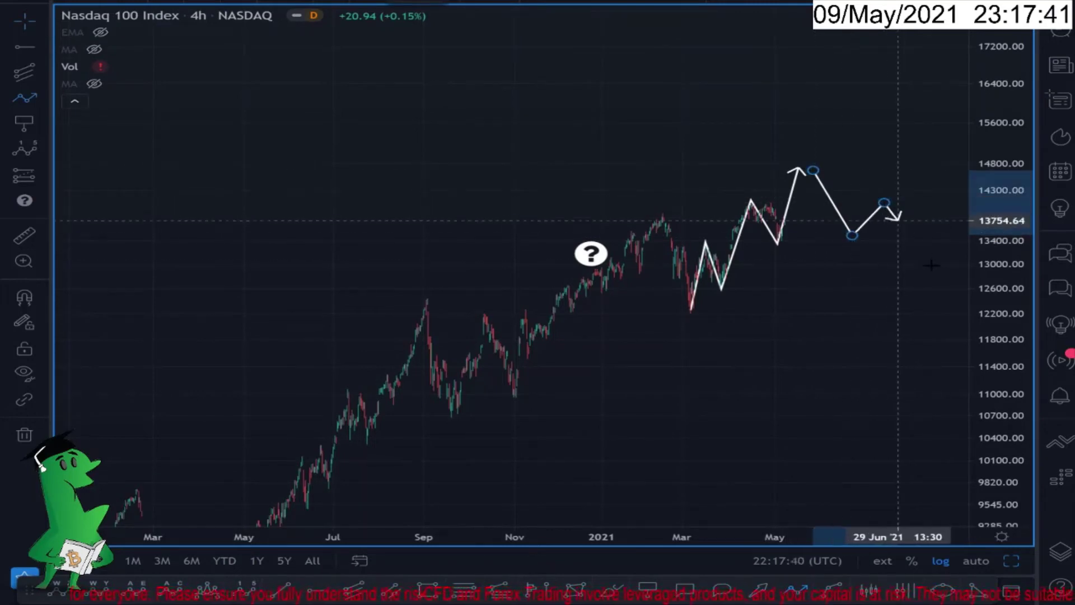
click(945, 299)
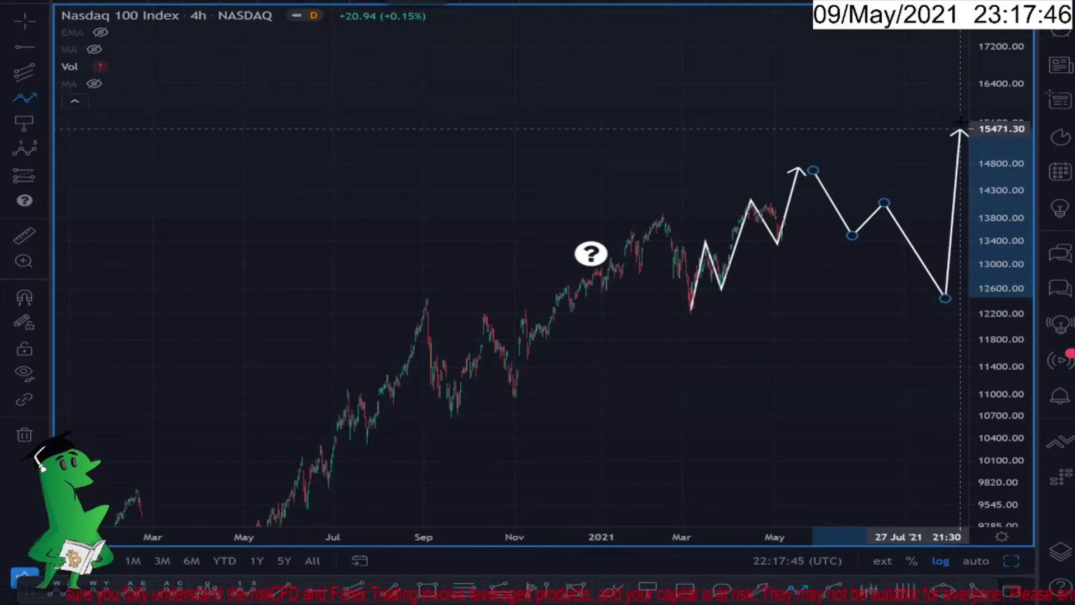
key(Escape)
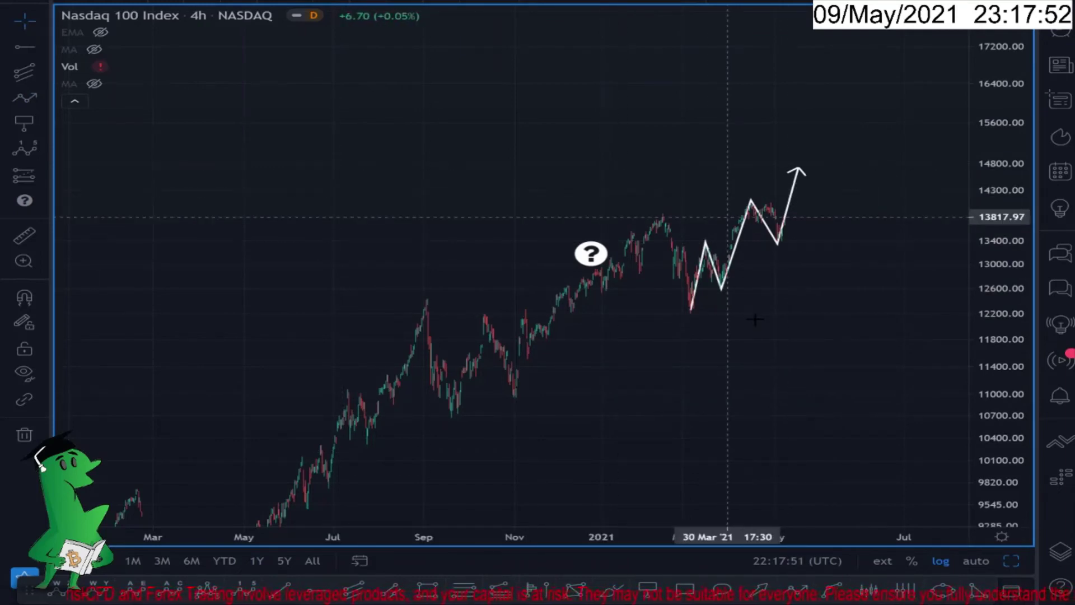
Zoom the time axis and drag the zigzag's last pullback low slightly right and down.
scroll(755, 341, up, 2)
scroll(754, 341, up, 2)
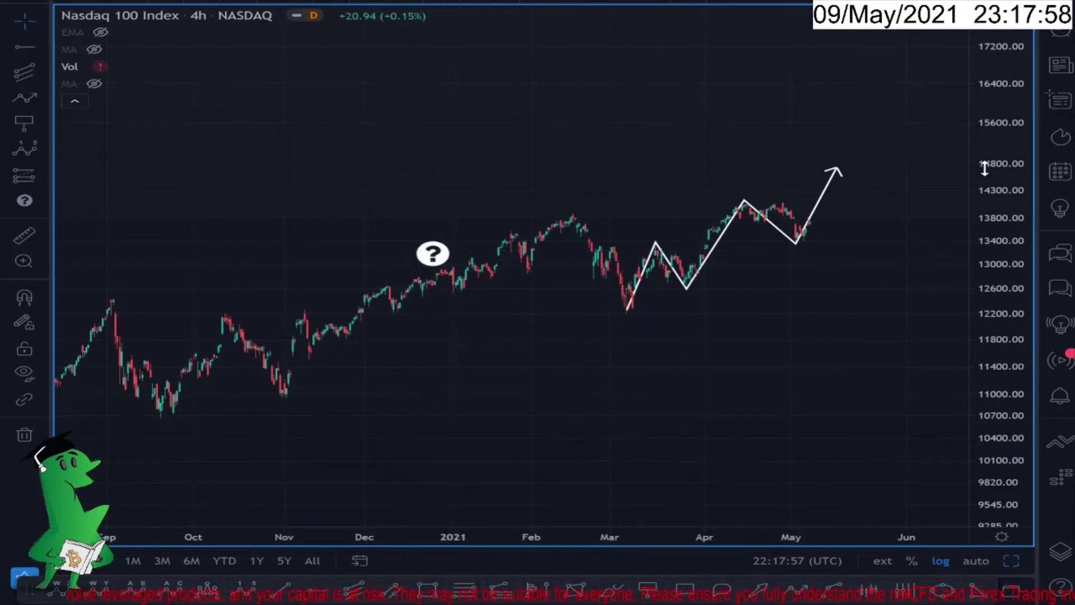
click(791, 247)
drag(793, 249, 800, 250)
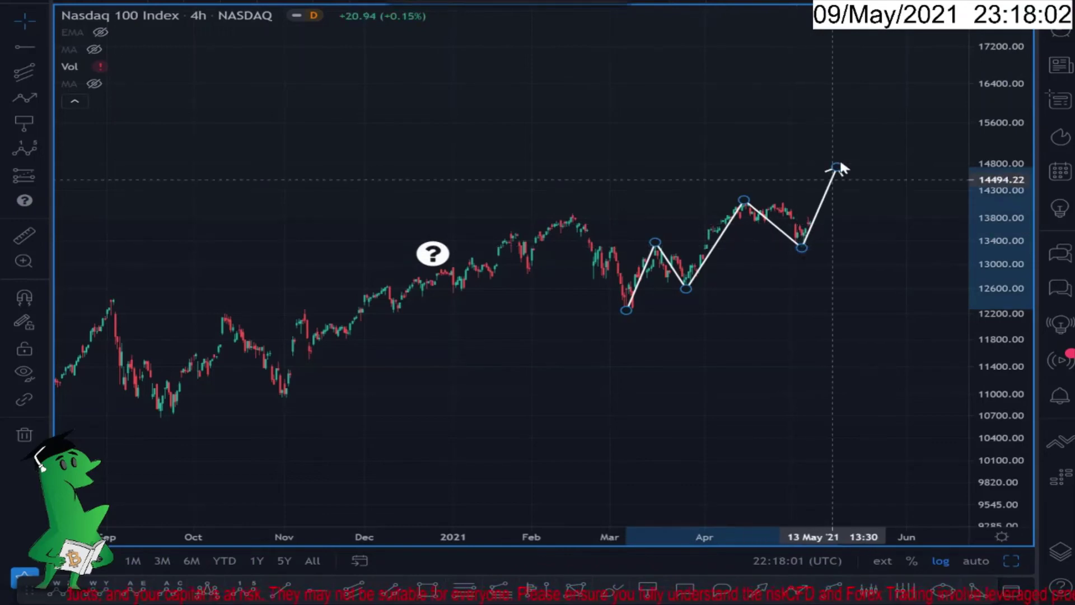